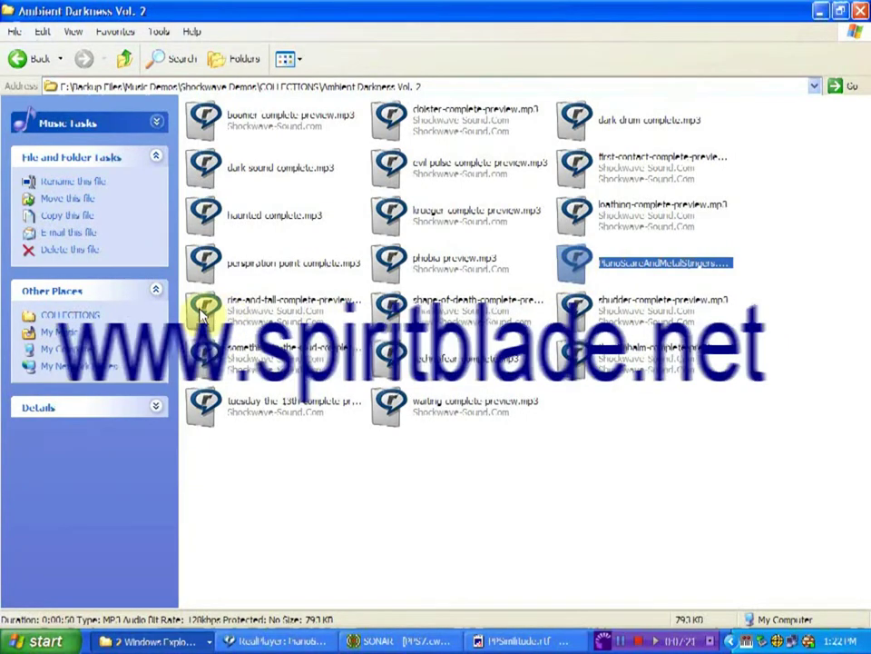
Audition the rise-and-fall preview, then play the shape-of-death preview and bring the script forward.
{"action": "double_click", "coordinate": [202, 314]}
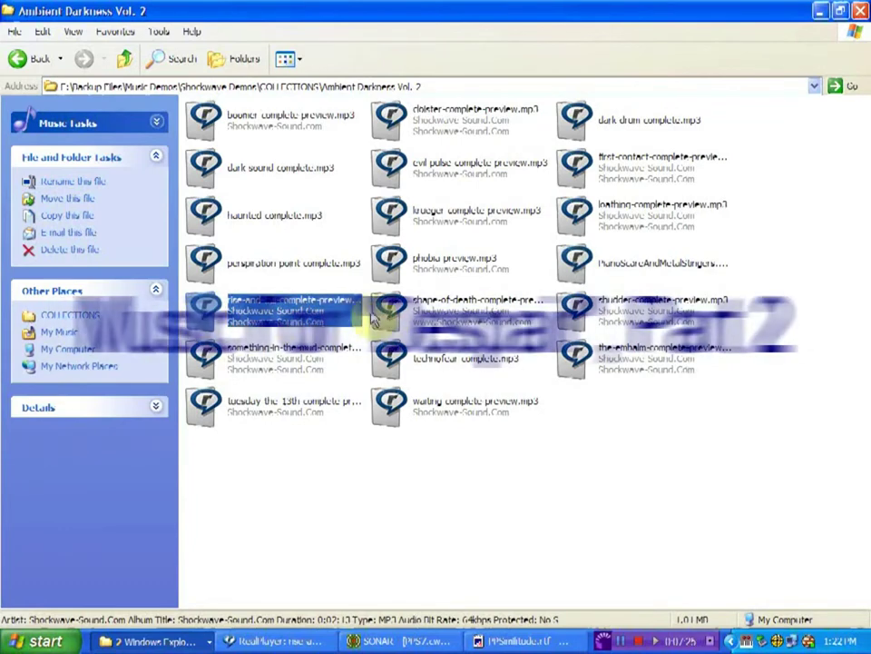
{"action": "double_click", "coordinate": [388, 317]}
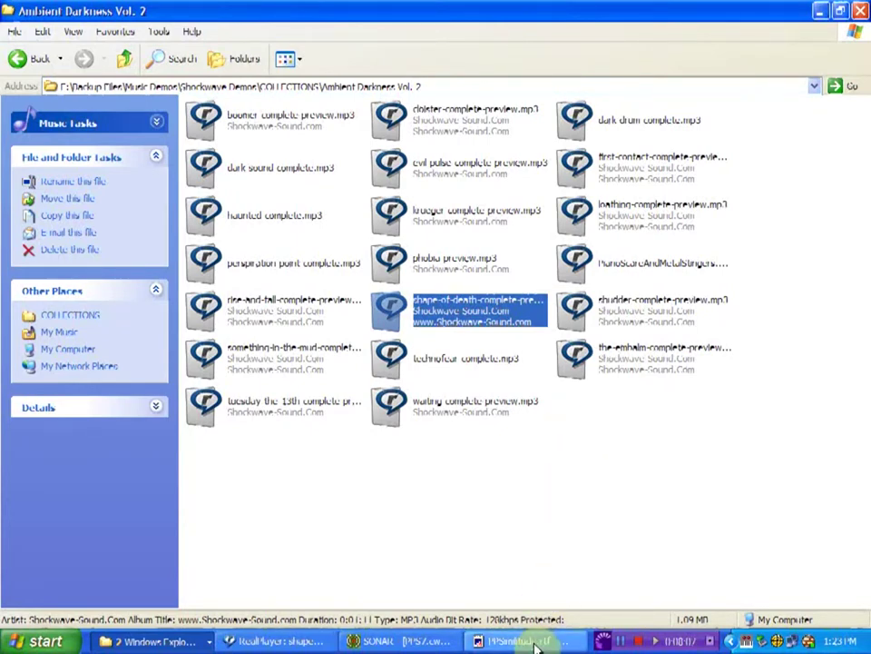
{"action": "left_click", "coordinate": [536, 645]}
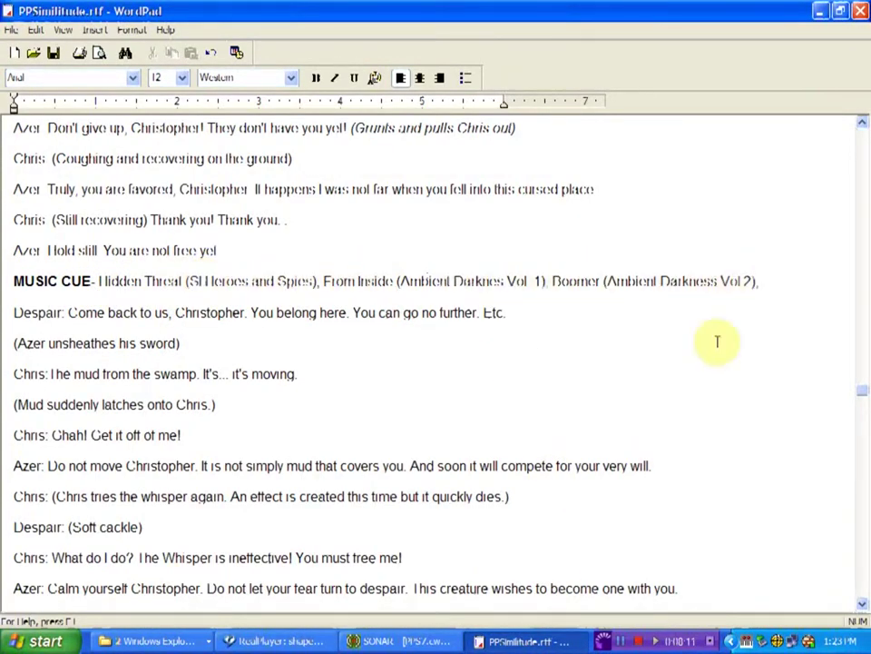
Add 'Shape Of Death (Ambient Darkness Vol2)' to the script's MUSIC CUE line.
{"action": "left_click", "coordinate": [180, 645]}
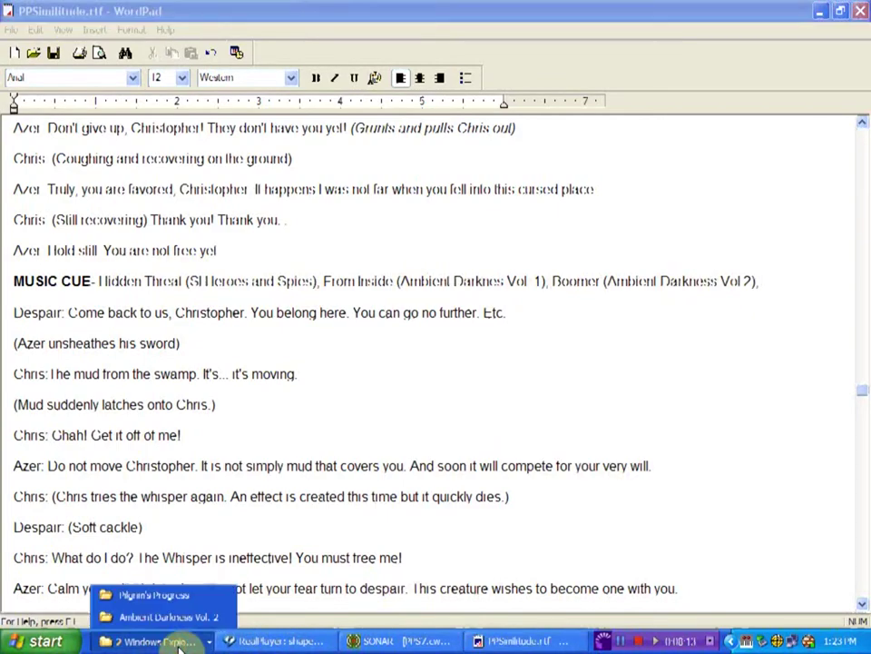
{"action": "left_click", "coordinate": [180, 644]}
{"action": "left_click", "coordinate": [264, 645]}
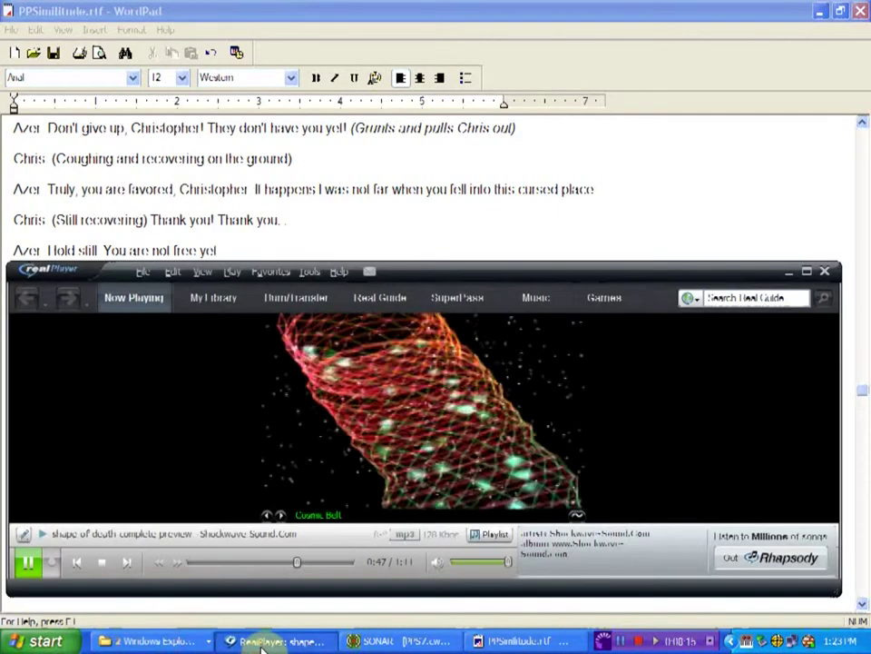
{"action": "left_click", "coordinate": [262, 644]}
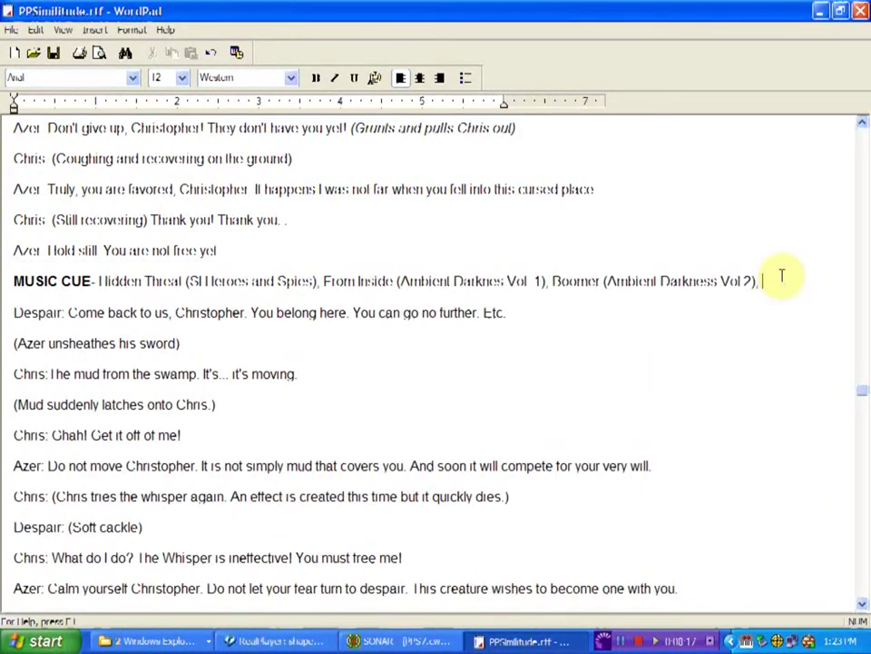
{"action": "type", "text": "Shape "}
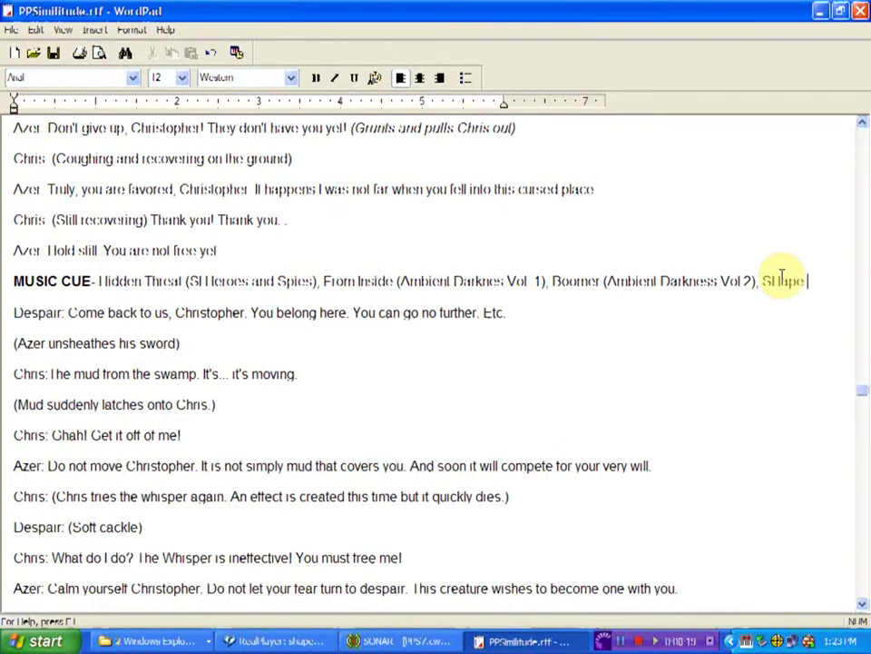
{"action": "type", "text": "Of Death"}
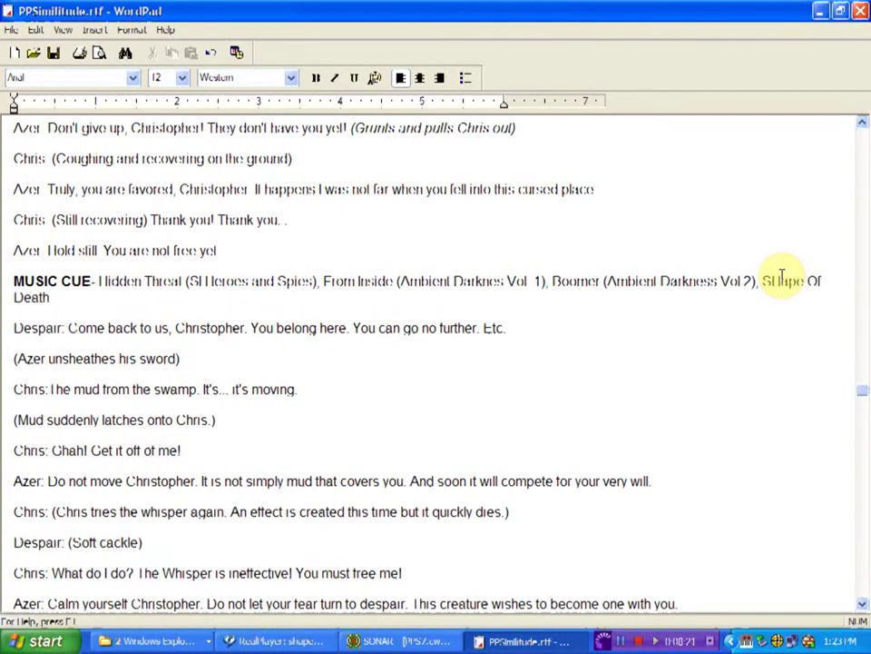
{"action": "type", "text": " (A"}
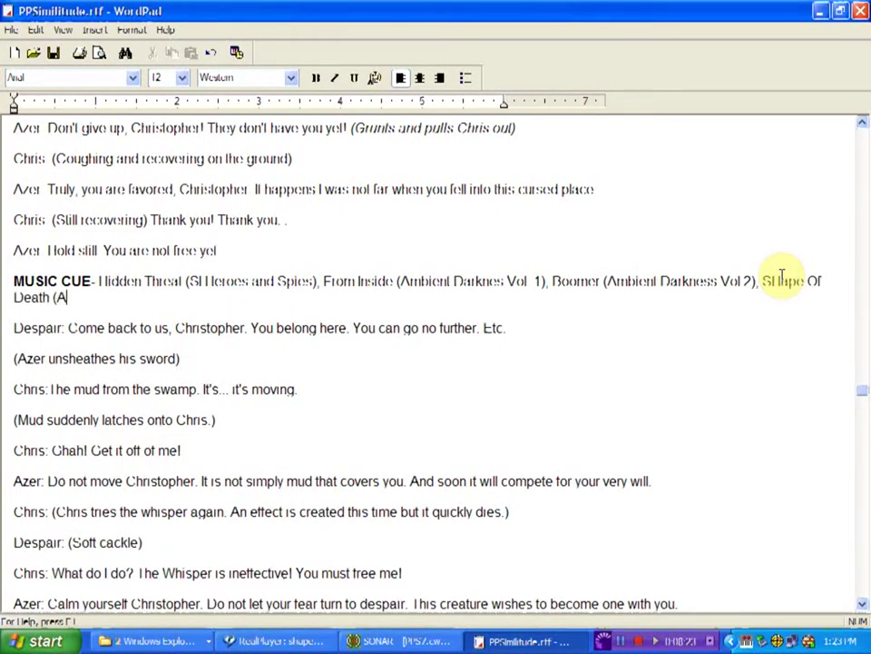
{"action": "type", "text": "mbient Darkne"}
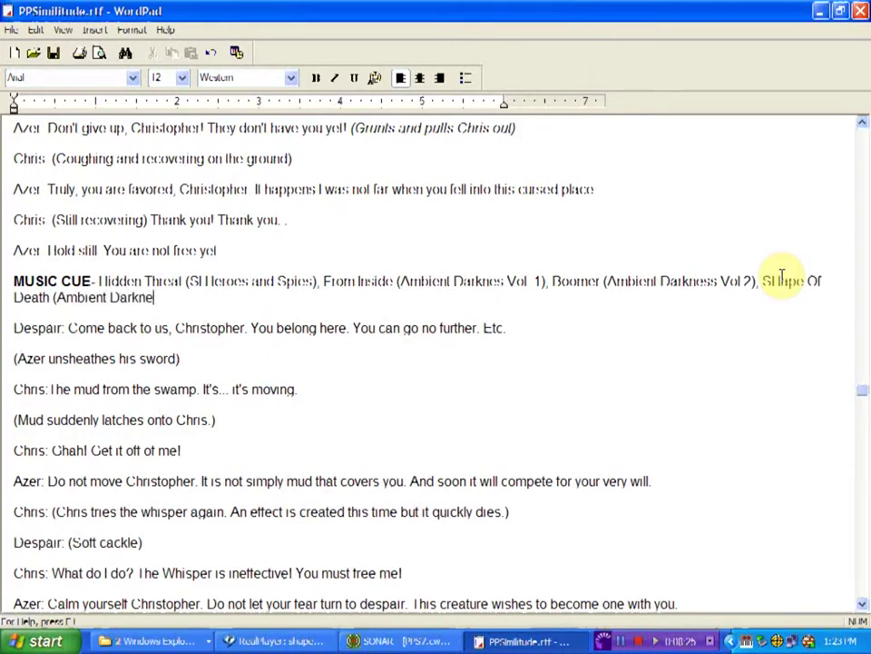
{"action": "type", "text": "ss Vol2)"}
Check the SONAR project, then bring the Ambient Darkness Vol. 2 folder back to front.
{"action": "left_click", "coordinate": [425, 642]}
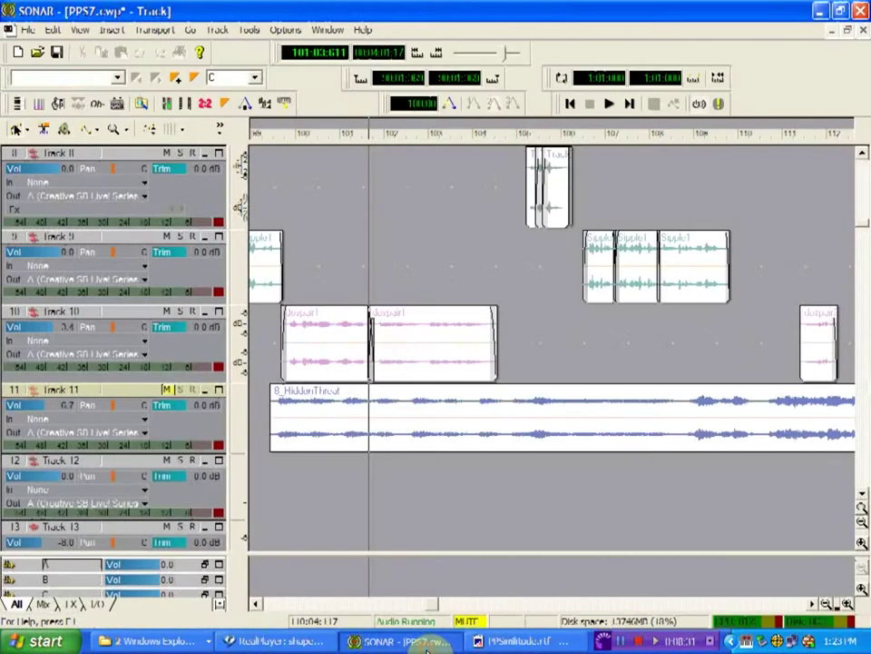
{"action": "left_click", "coordinate": [180, 641]}
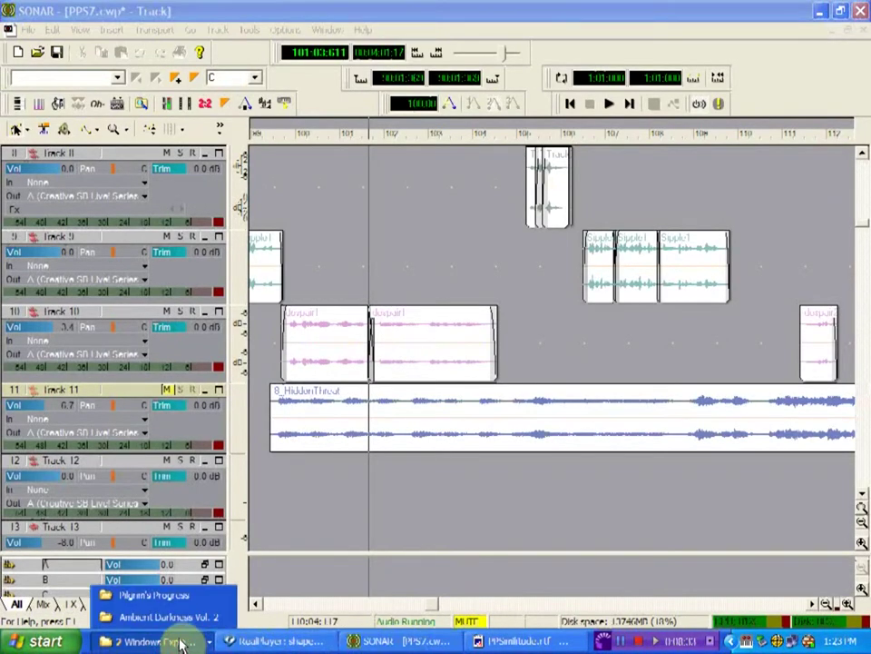
{"action": "left_click", "coordinate": [171, 617]}
Audition the shudder preview, then play the something-in-the-mud preview in RealPlayer.
{"action": "left_click", "coordinate": [576, 316]}
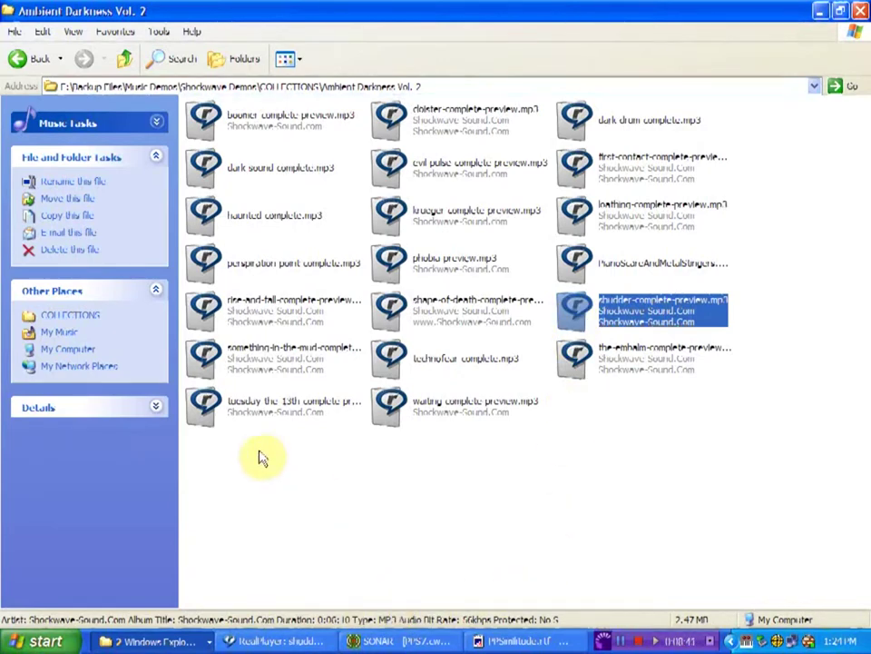
{"action": "double_click", "coordinate": [203, 356]}
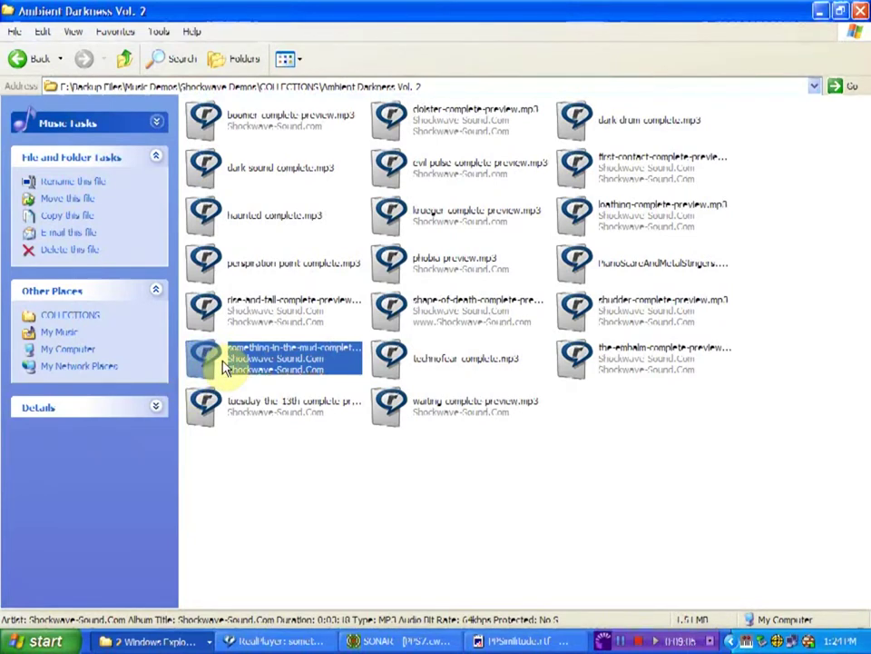
Audition the technofear, the-embalm and tuesday the 13th preview tracks.
{"action": "left_click", "coordinate": [390, 361]}
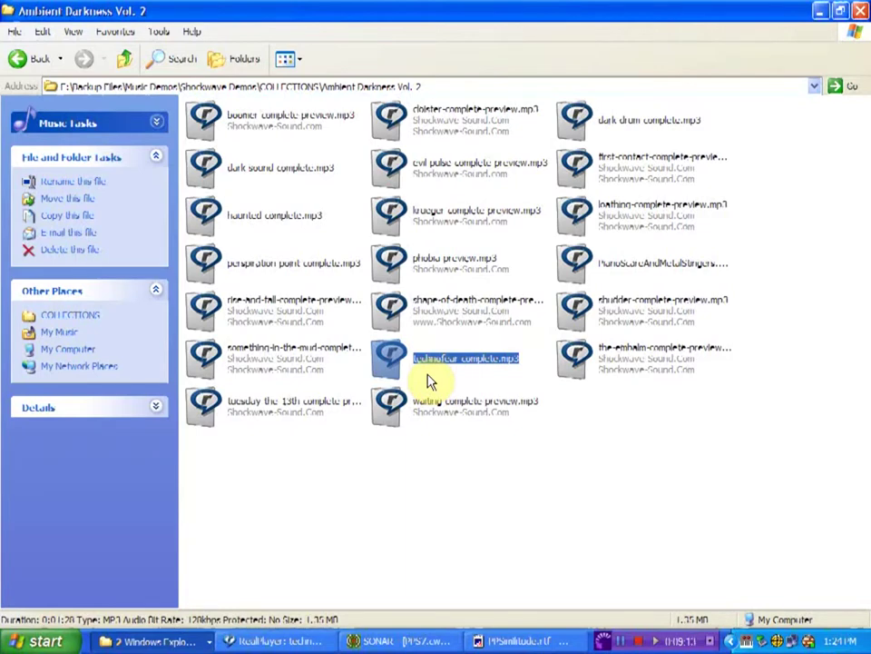
{"action": "left_click", "coordinate": [569, 364]}
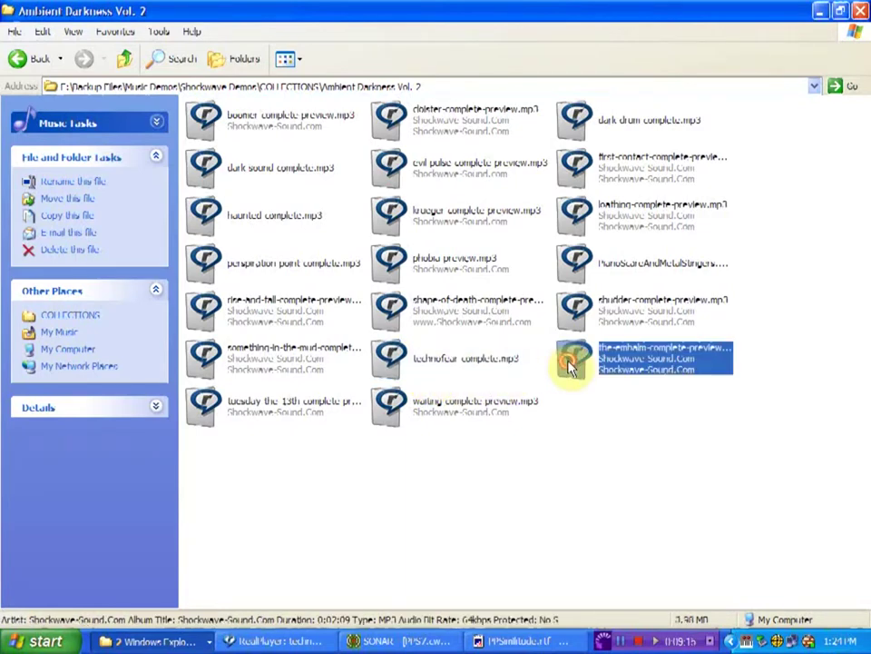
{"action": "double_click", "coordinate": [569, 364]}
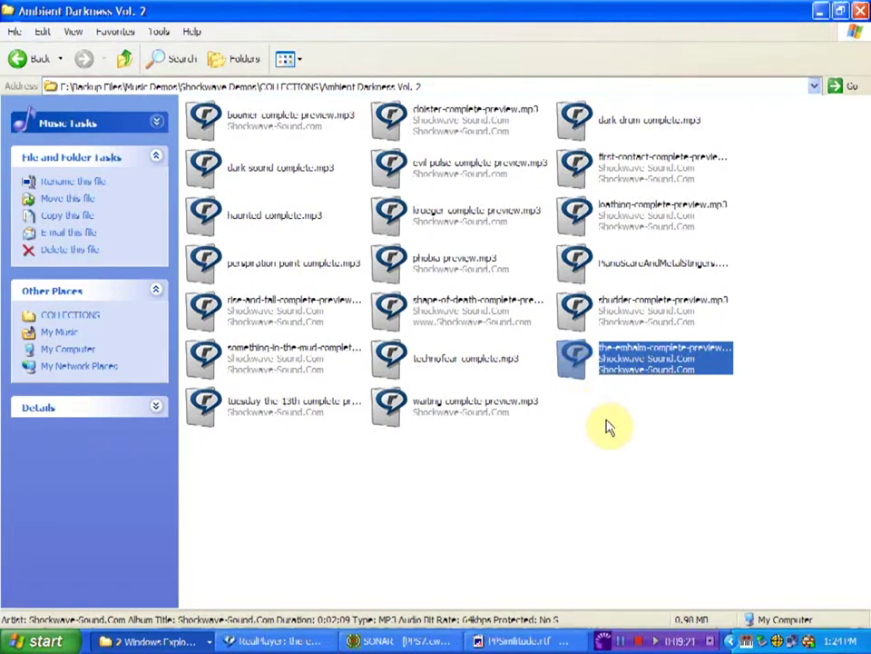
{"action": "double_click", "coordinate": [204, 411]}
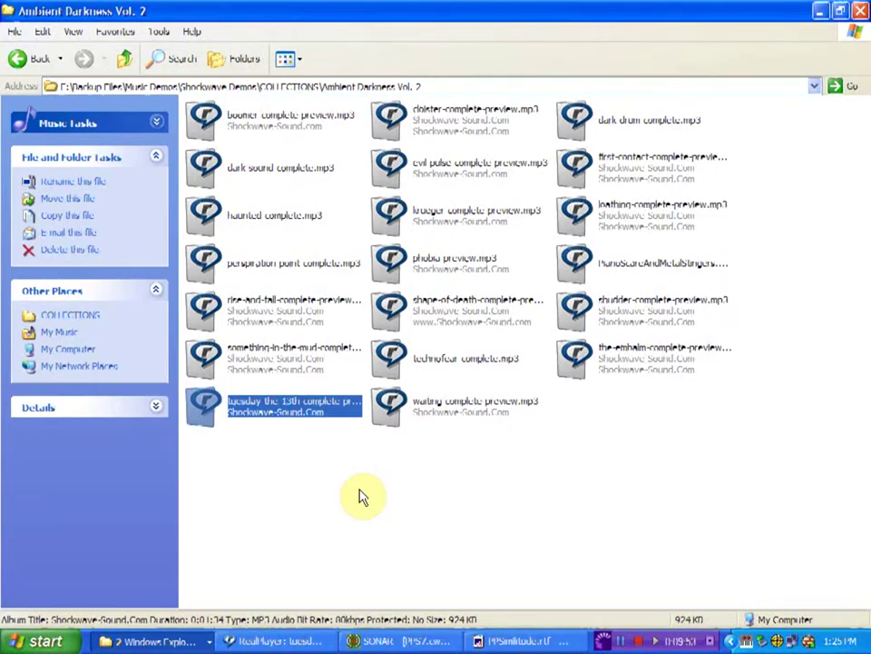
Play the waiting complete preview, then stop it in RealPlayer and return to the folder.
{"action": "double_click", "coordinate": [389, 408]}
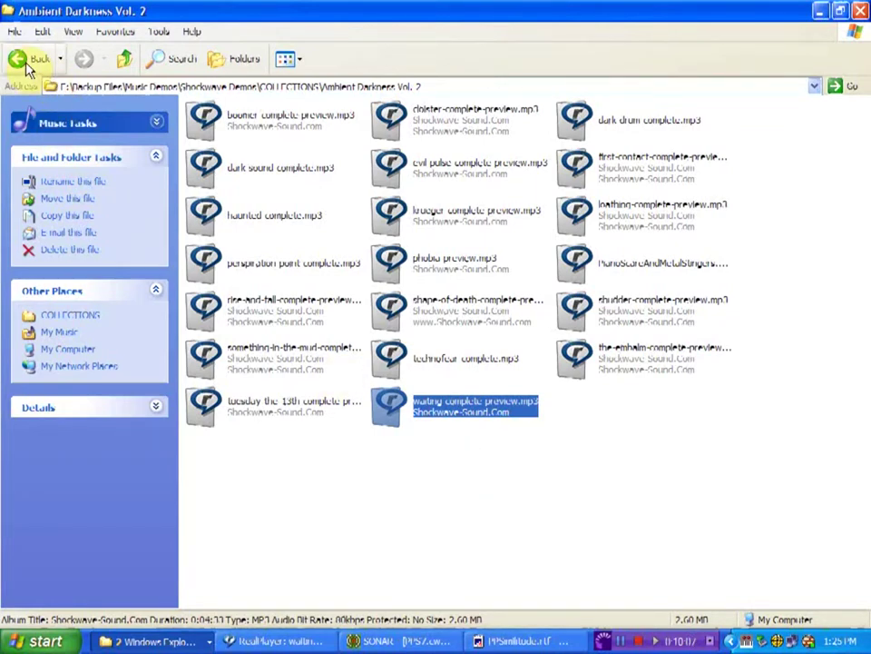
{"action": "left_click", "coordinate": [277, 646]}
{"action": "left_click", "coordinate": [105, 563]}
{"action": "left_click", "coordinate": [768, 241]}
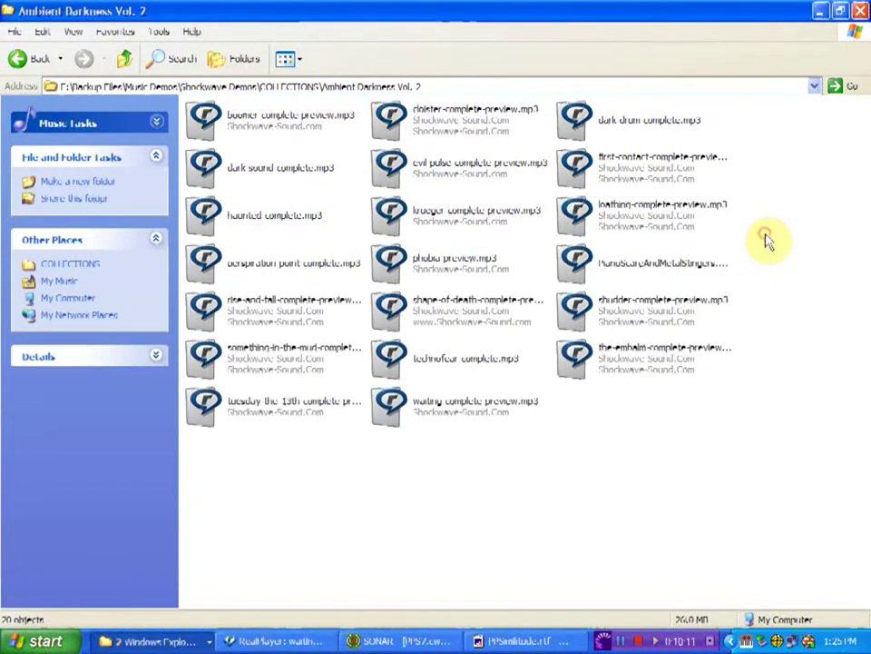
Browse the DarkCues1 collection, return to COLLECTIONS, then bring up the script and SONAR project.
{"action": "left_click", "coordinate": [27, 58]}
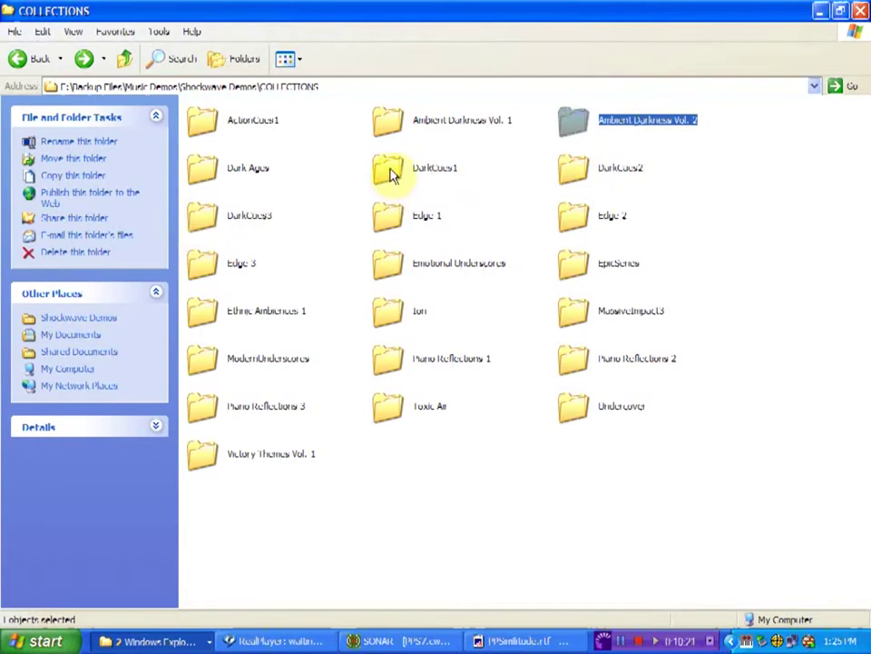
{"action": "double_click", "coordinate": [393, 173]}
{"action": "left_click", "coordinate": [19, 59]}
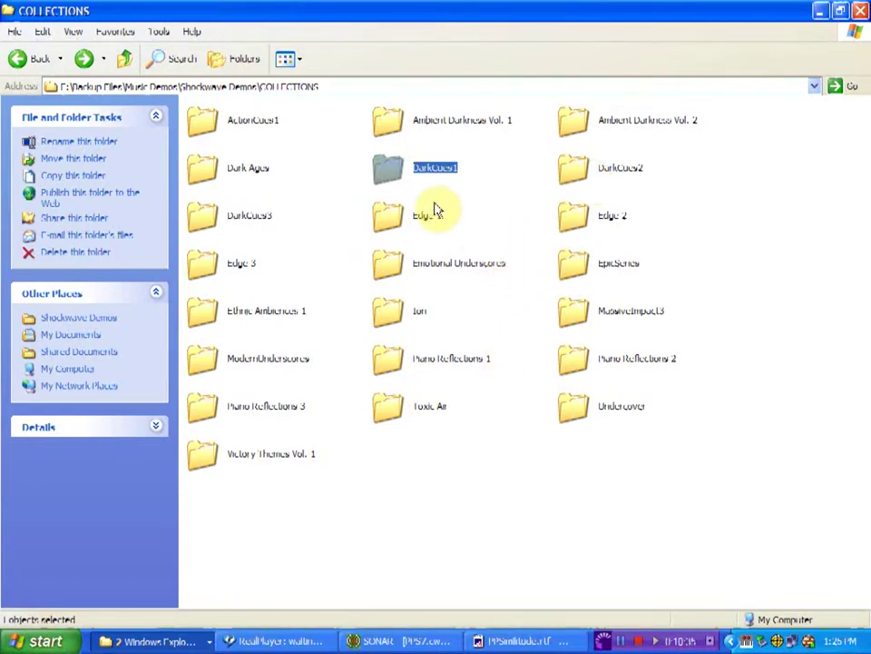
{"action": "left_click", "coordinate": [522, 641]}
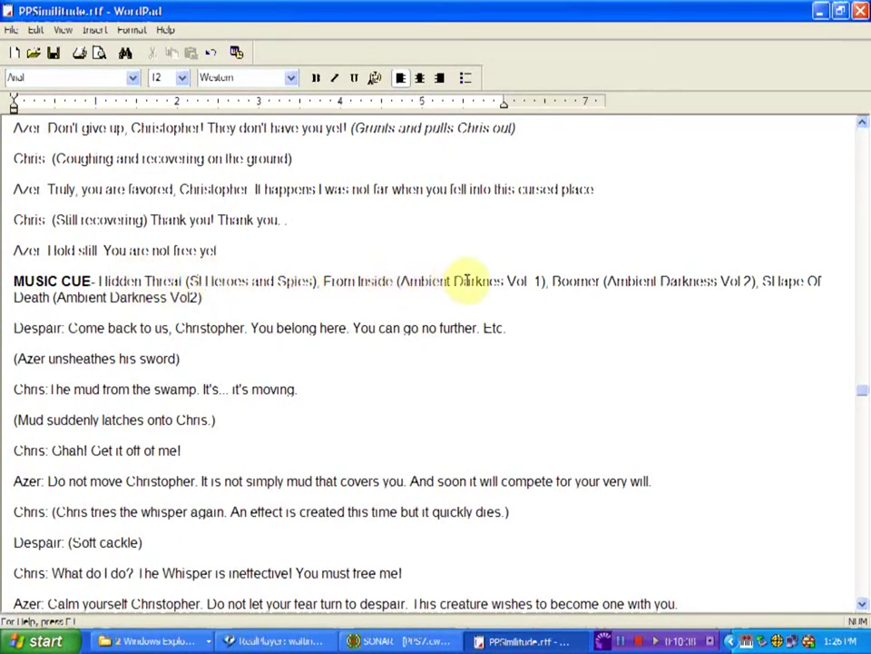
{"action": "left_click", "coordinate": [409, 645]}
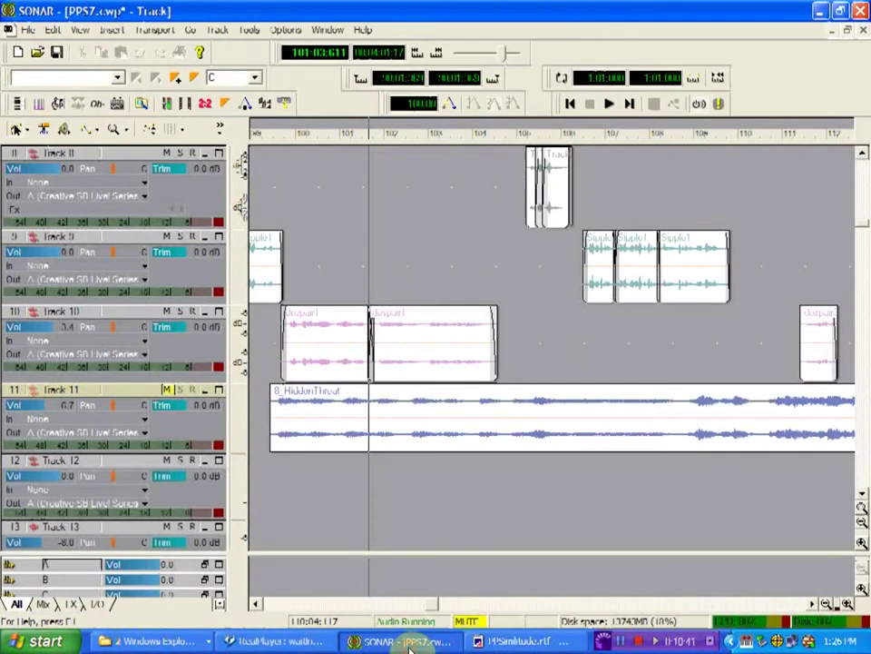
Unmute Track 11's Hidden Threat clip and play the scene from measure 98.
{"action": "left_click", "coordinate": [431, 606]}
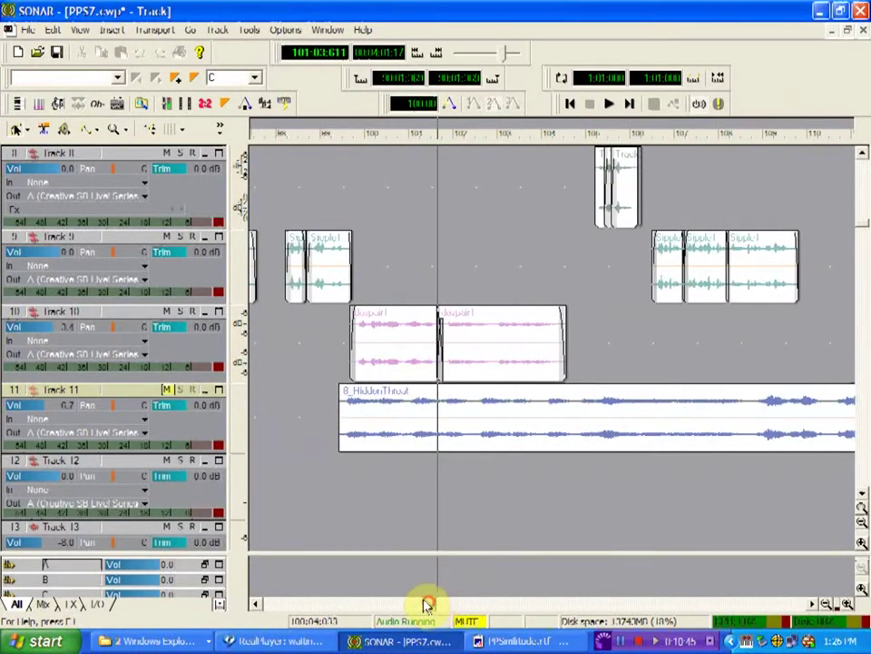
{"action": "left_click", "coordinate": [165, 390]}
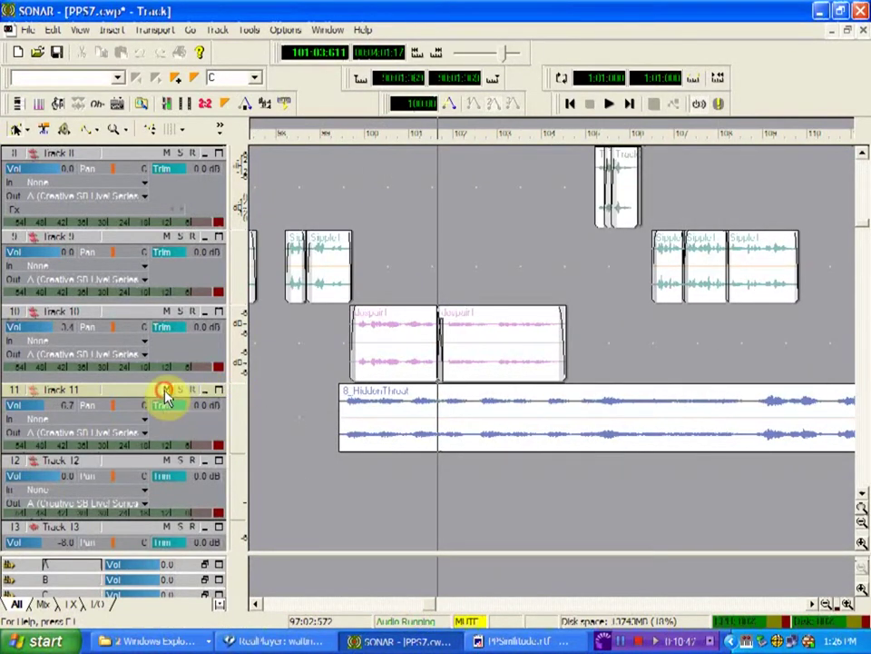
{"action": "left_click", "coordinate": [292, 363]}
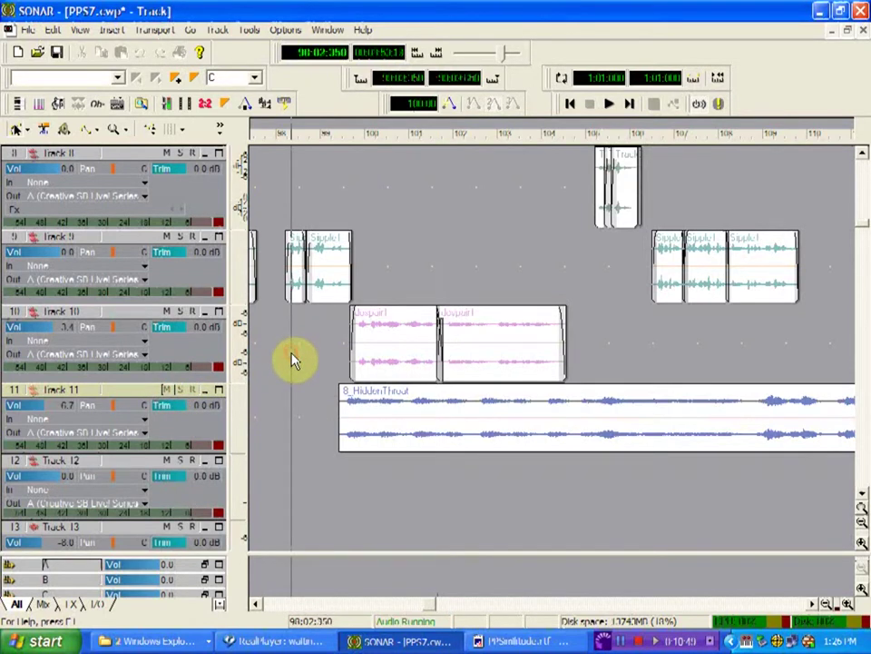
{"action": "left_click", "coordinate": [609, 106]}
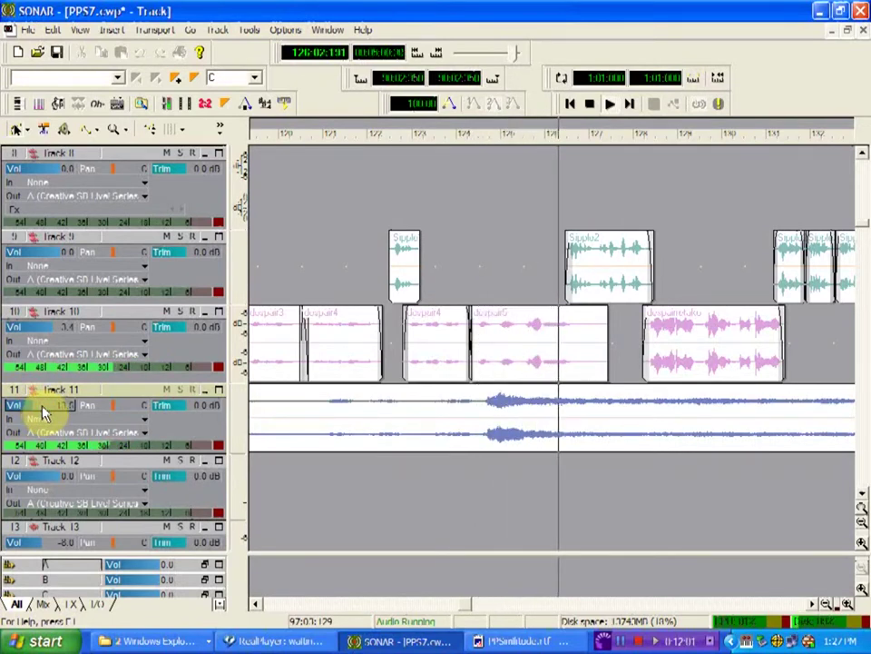
Stop playback and scroll the timeline back and forth to review the clips.
{"action": "left_click", "coordinate": [591, 105]}
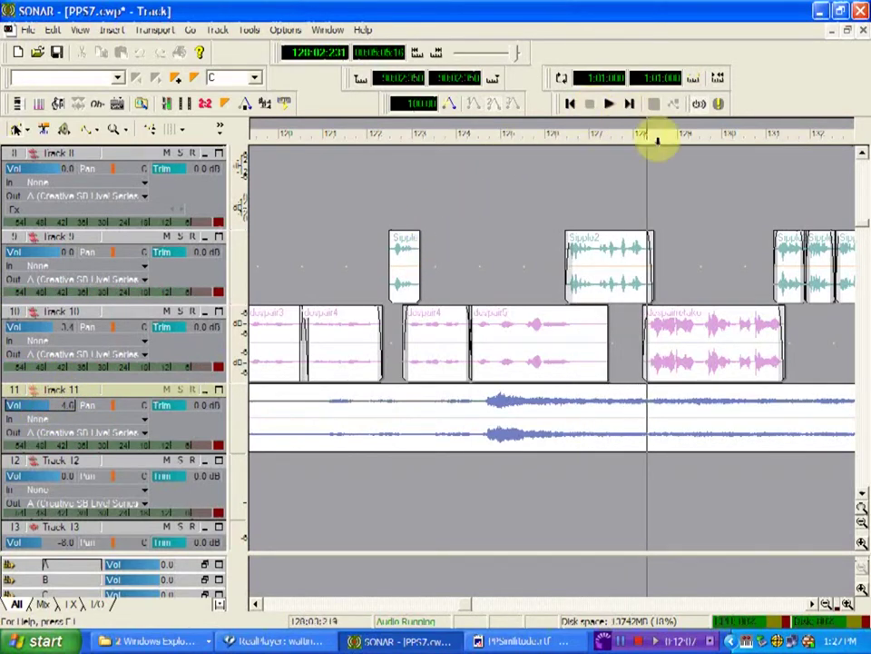
{"action": "mouse_move", "coordinate": [459, 605]}
{"action": "left_mouse_down"}
{"action": "mouse_move", "coordinate": [500, 601]}
{"action": "mouse_move", "coordinate": [497, 592]}
{"action": "left_mouse_up"}
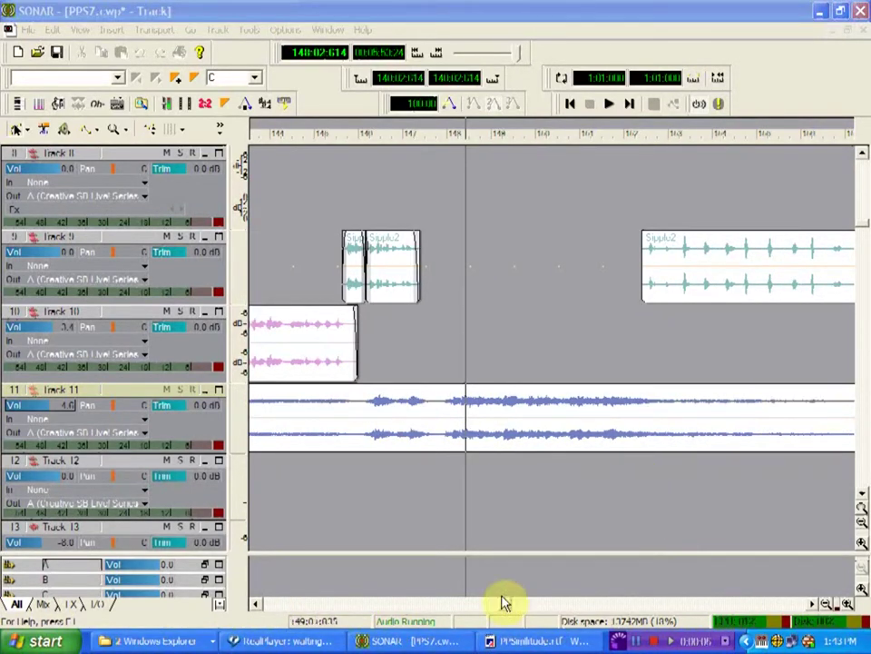
{"action": "mouse_move", "coordinate": [507, 606]}
{"action": "left_mouse_down"}
{"action": "mouse_move", "coordinate": [440, 614]}
{"action": "mouse_move", "coordinate": [420, 609]}
{"action": "mouse_move", "coordinate": [427, 601]}
{"action": "left_mouse_up"}
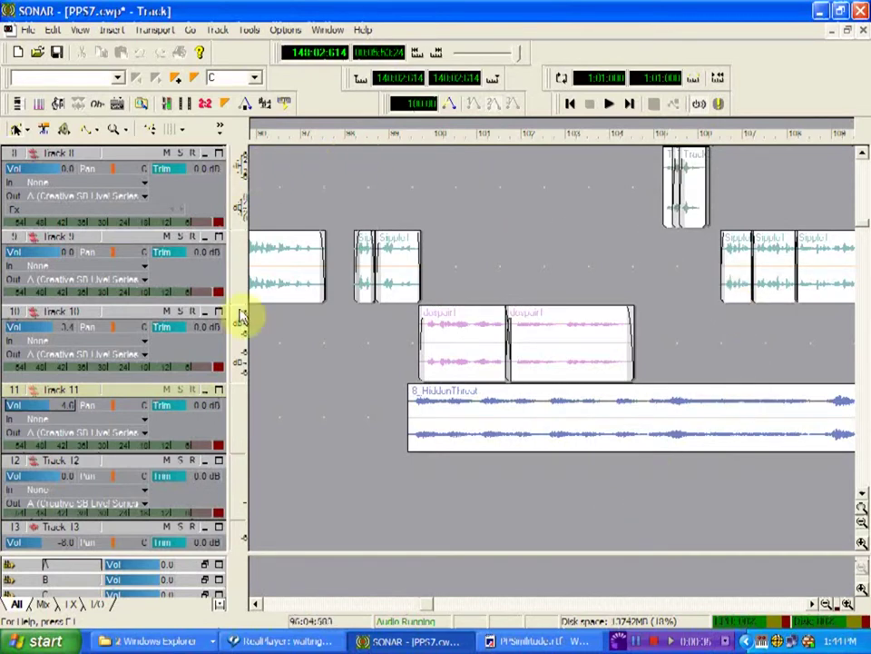
{"action": "left_click_drag", "start_coordinate": [434, 610], "coordinate": [463, 600]}
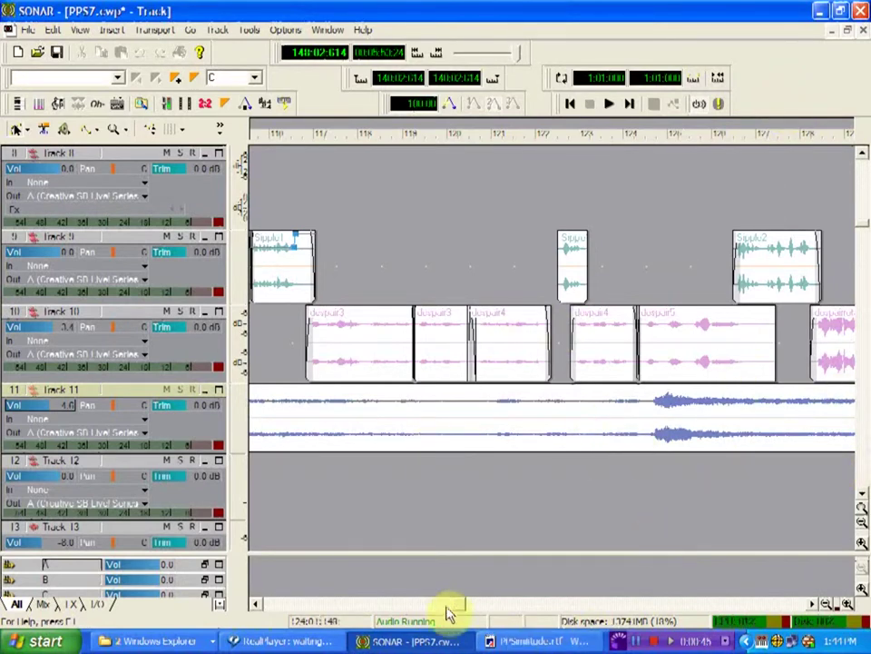
{"action": "mouse_move", "coordinate": [461, 607]}
{"action": "left_mouse_down"}
{"action": "mouse_move", "coordinate": [441, 618]}
{"action": "mouse_move", "coordinate": [427, 606]}
{"action": "left_mouse_up"}
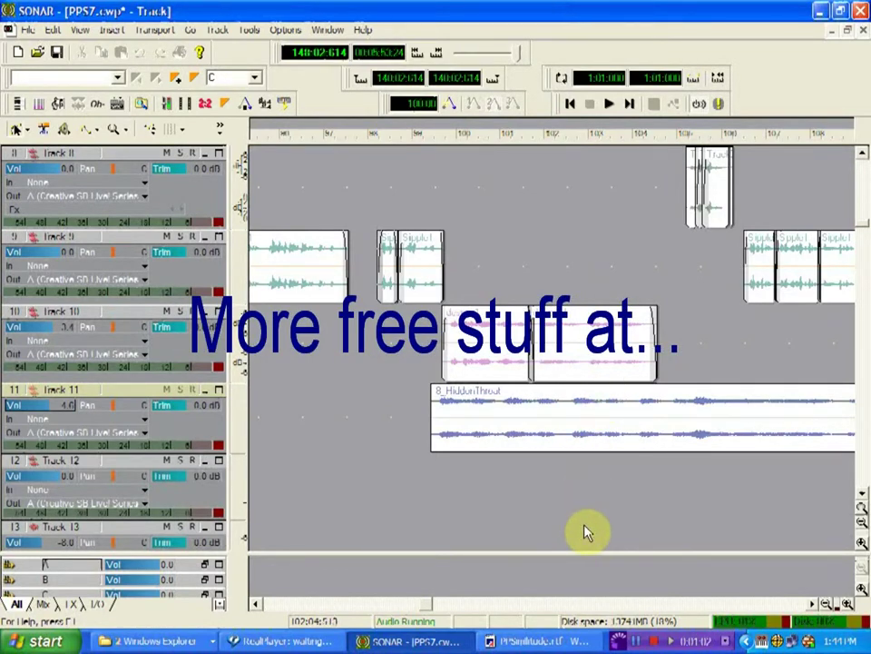
{"action": "left_click_drag", "start_coordinate": [437, 604], "coordinate": [533, 601]}
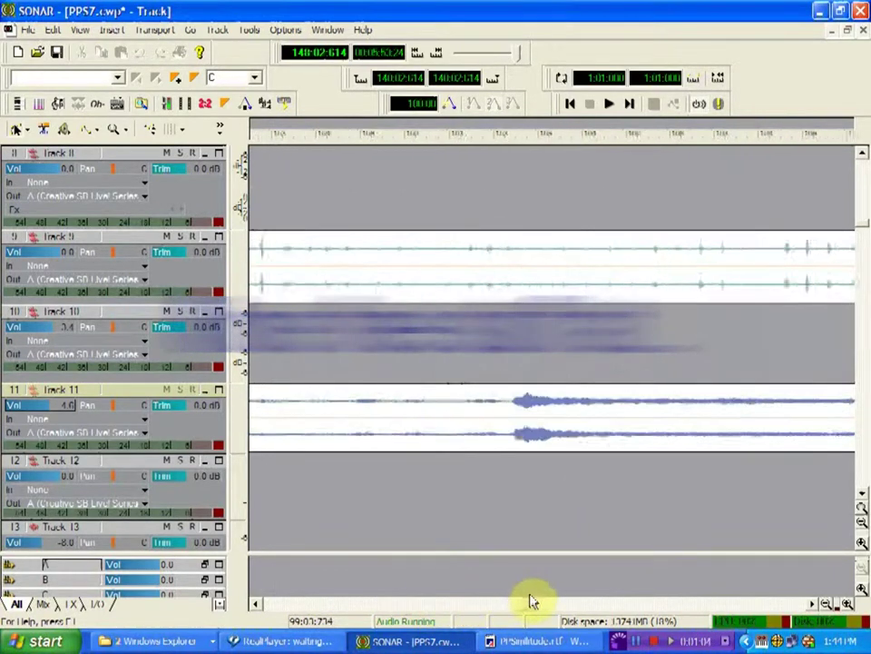